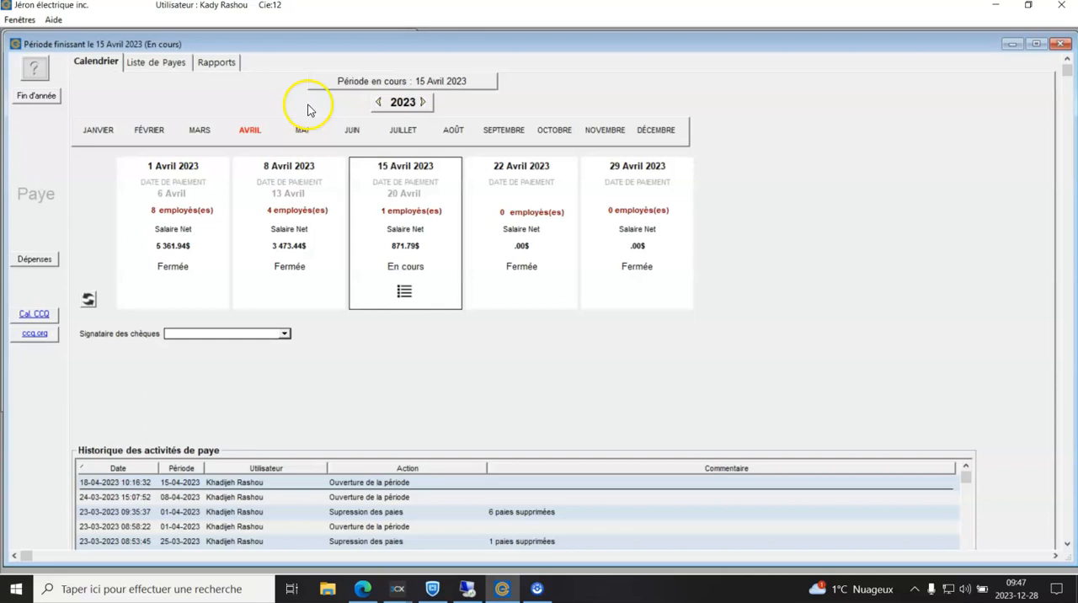
# Step: Open the Relevé d'emploi report and choose the inactive employee whose last pay was 15-10-2022
pyautogui.click(217, 66)
pyautogui.click(629, 320)
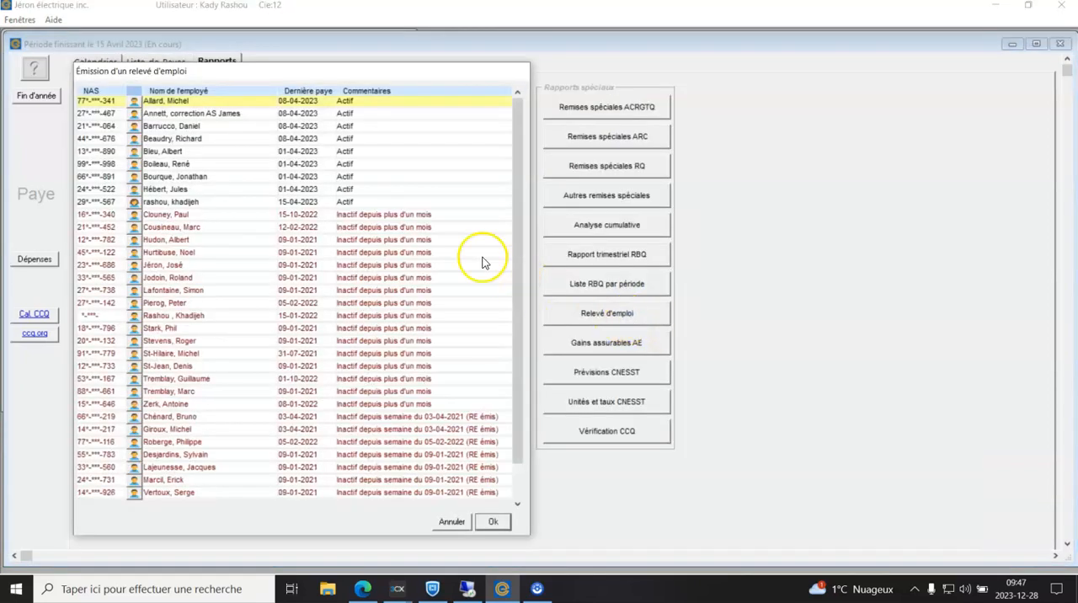
pyautogui.click(276, 216)
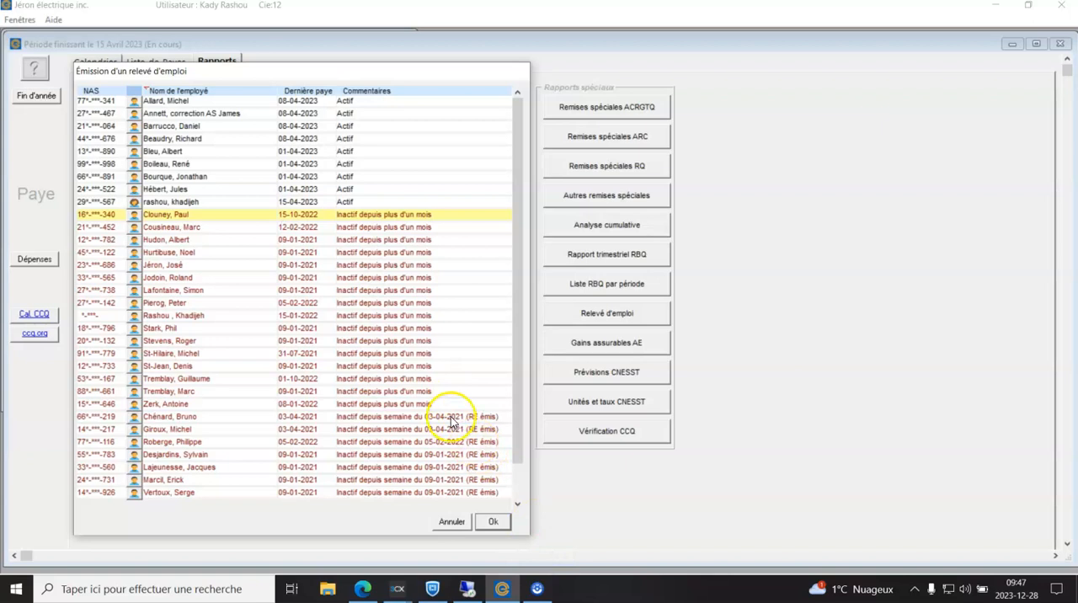
pyautogui.click(493, 521)
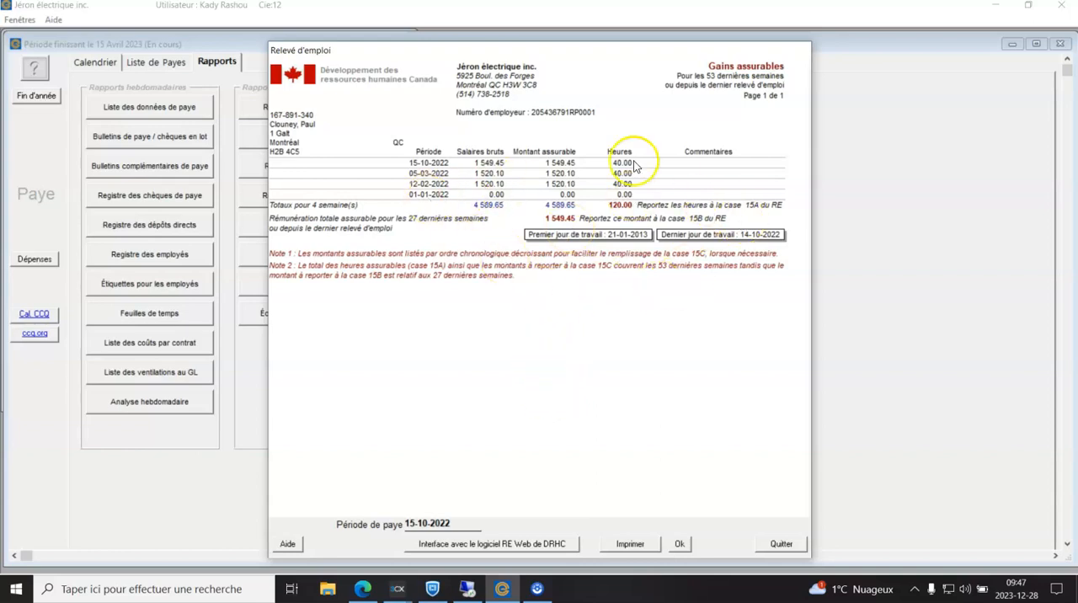
# Step: Open the RE Web interface for the 15-10-2022 pay period
pyautogui.click(463, 525)
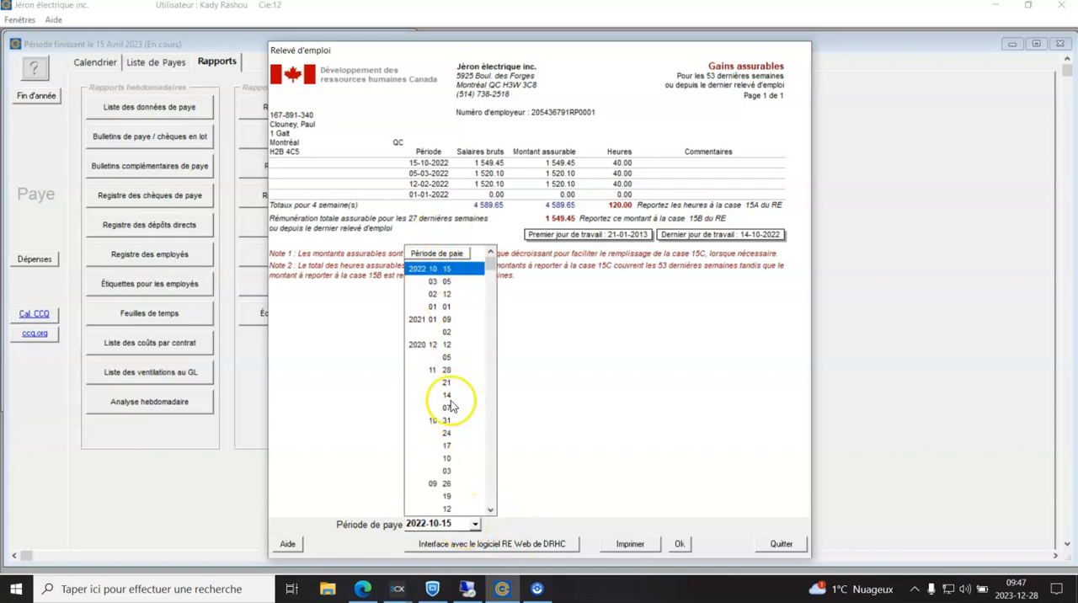
pyautogui.click(551, 389)
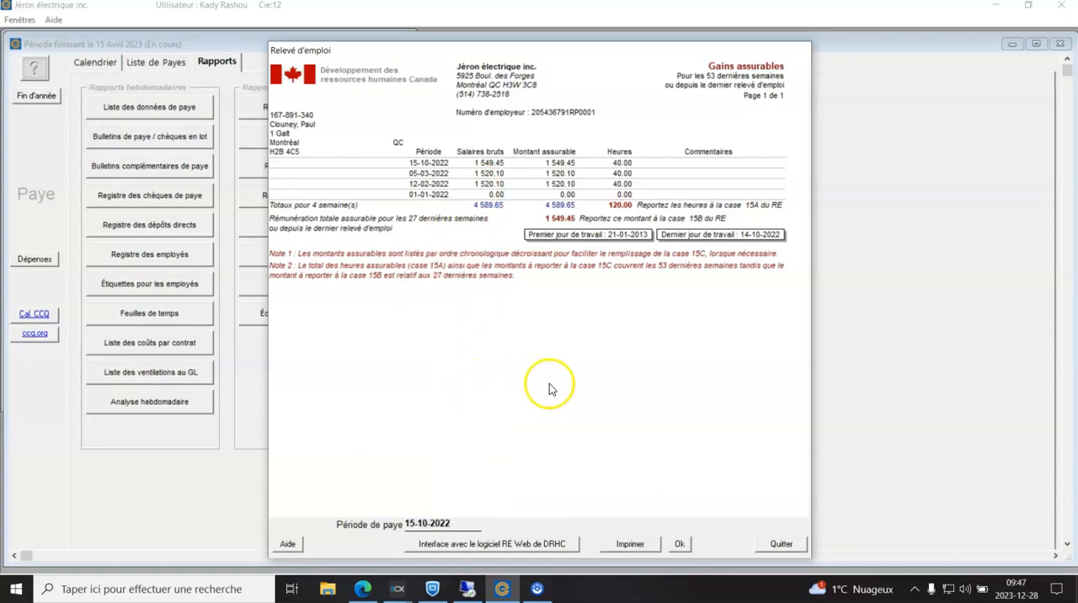
pyautogui.click(552, 544)
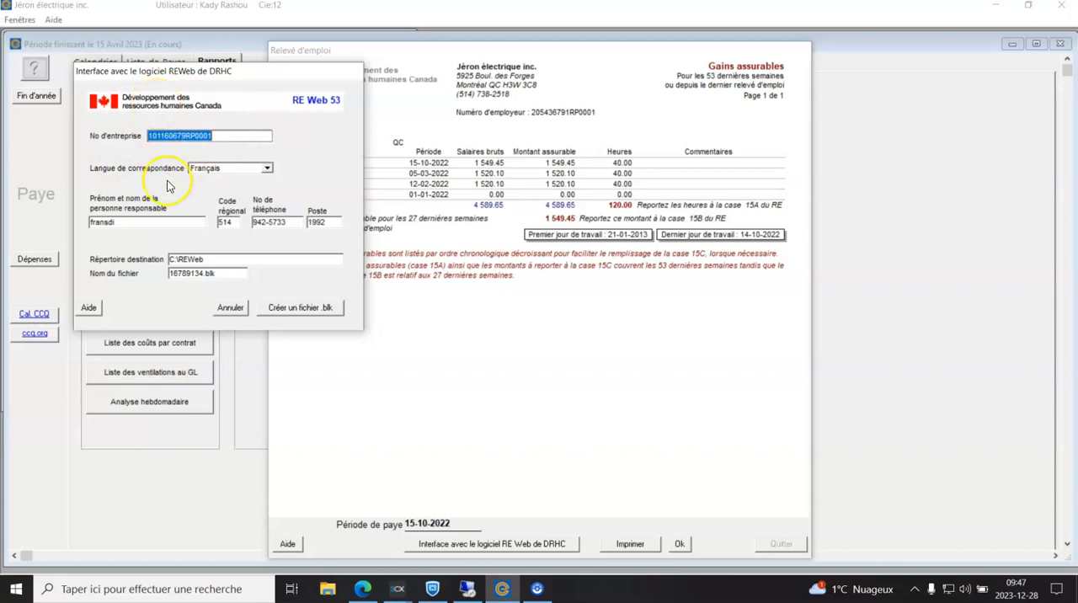
# Step: Check the responsible person's fields and create the .blk file in the C:\REWeb directory
pyautogui.doubleClick(148, 225)
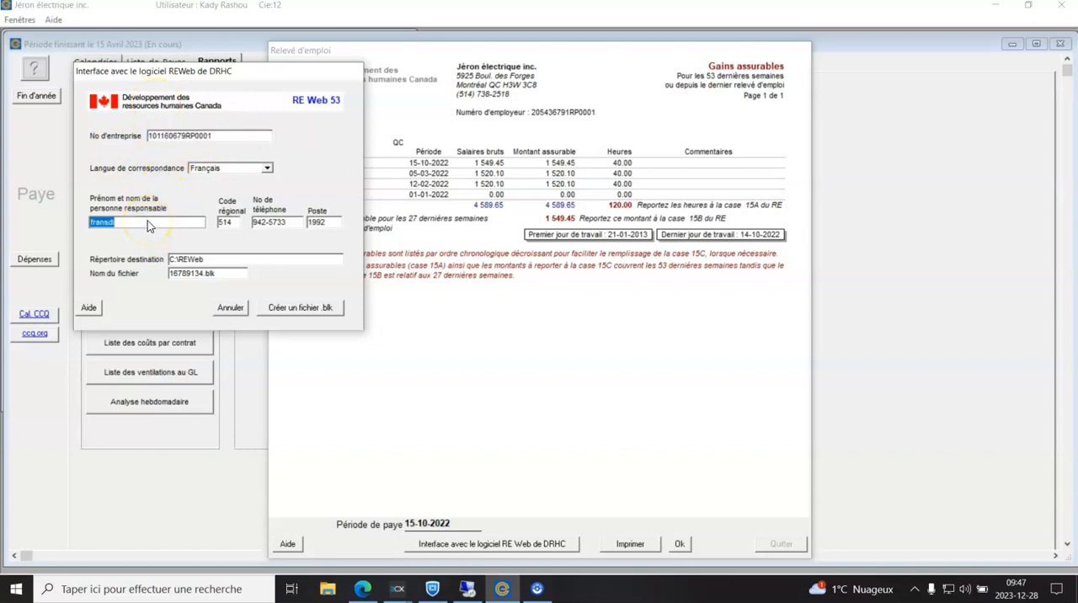
pyautogui.doubleClick(226, 222)
pyautogui.doubleClick(276, 231)
pyautogui.doubleClick(319, 227)
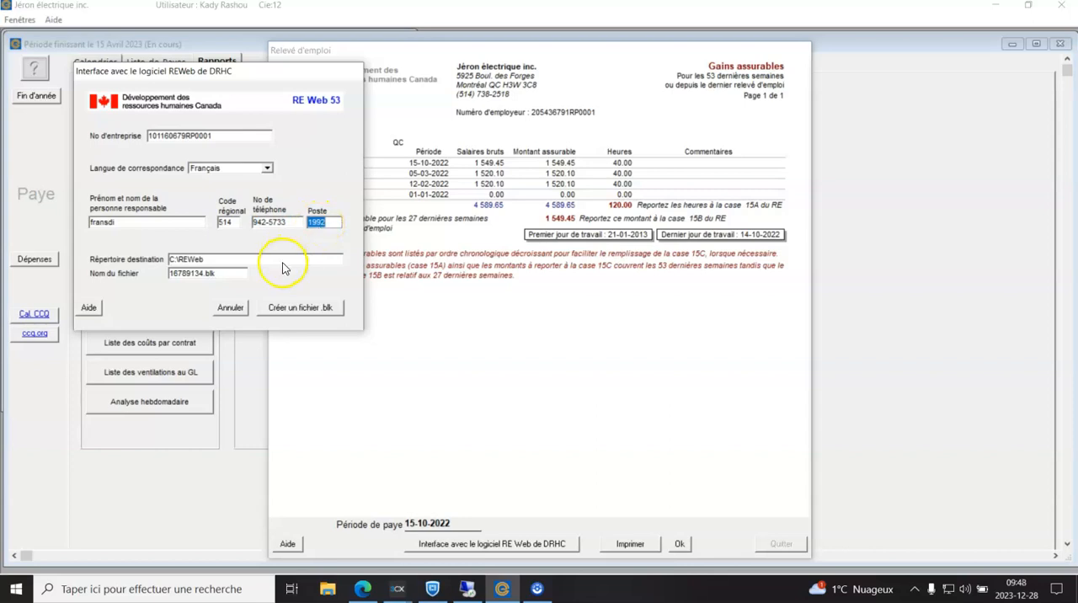
pyautogui.click(290, 316)
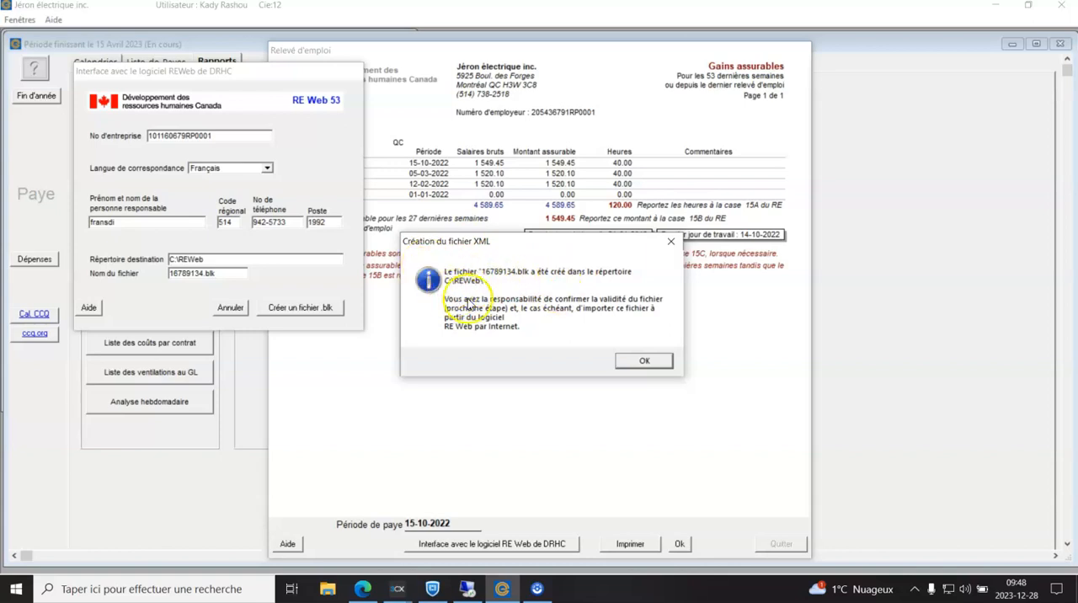
pyautogui.click(642, 364)
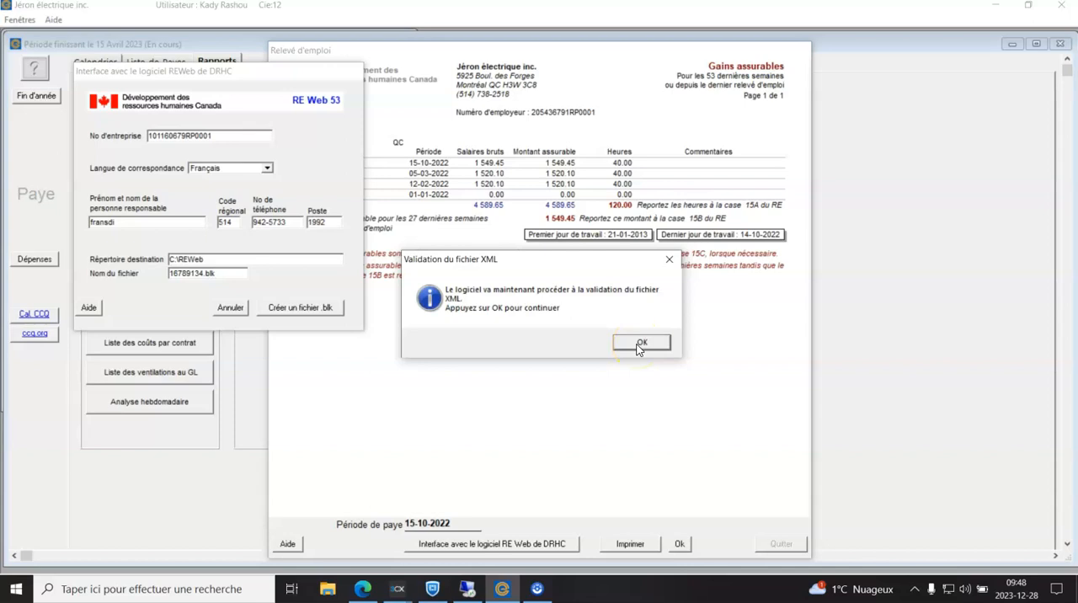
# Step: Run the XML file validation, close the console, and accept opening the RE Web online services
pyautogui.click(639, 344)
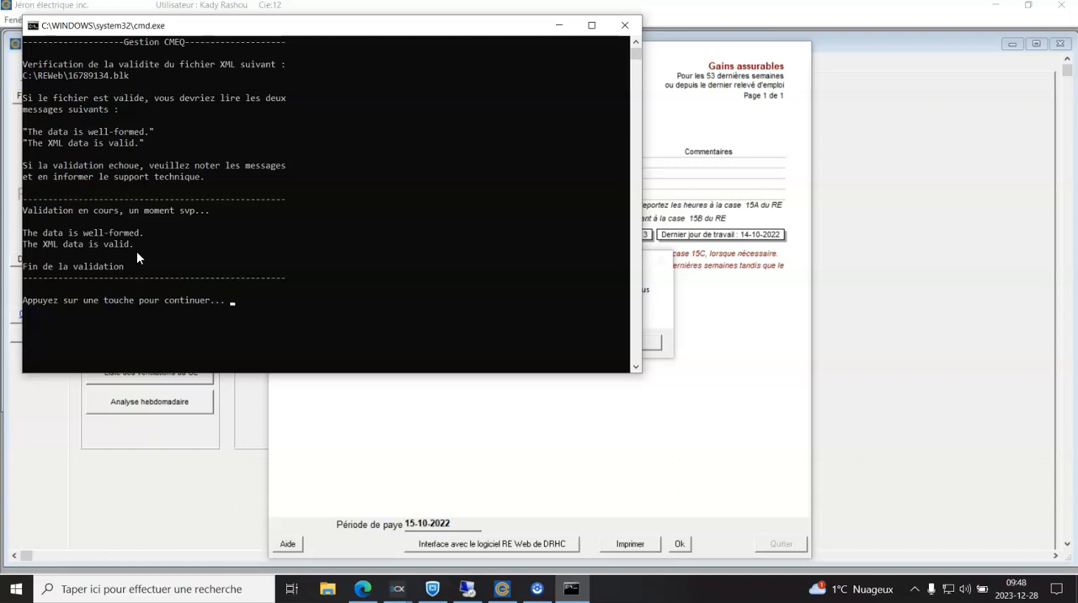
pyautogui.press('Return')
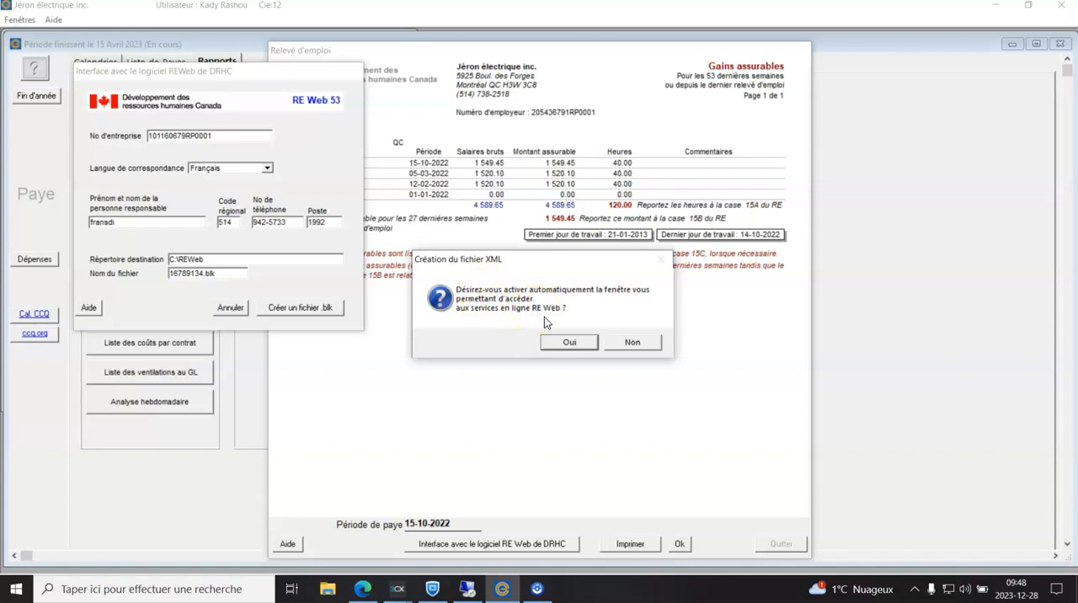
pyautogui.click(568, 343)
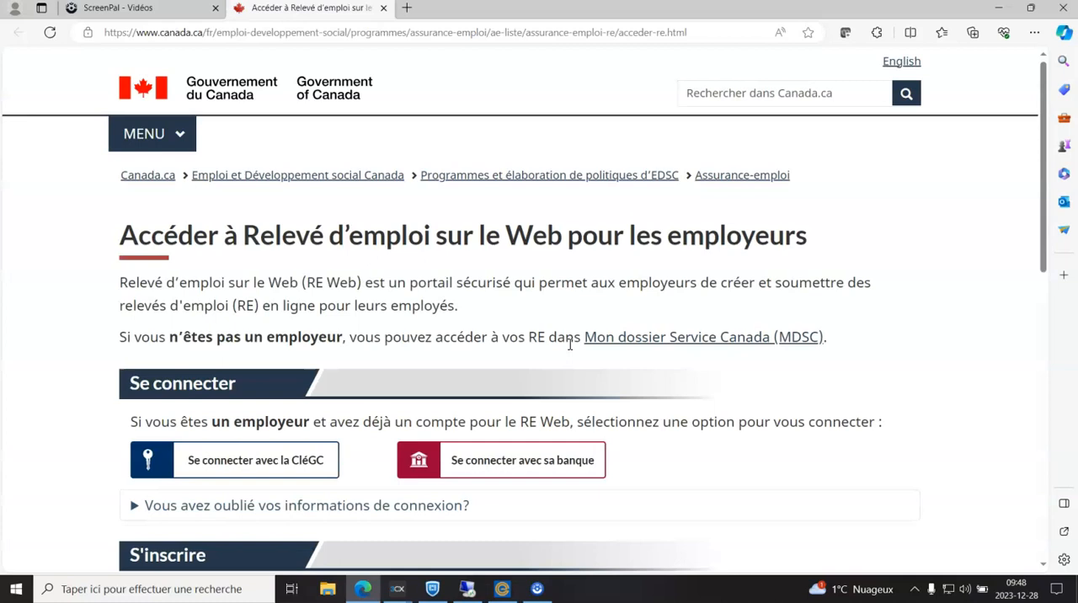
# Step: Review the RE Web employer access page and close the browser
pyautogui.scroll(-3, 569, 343)
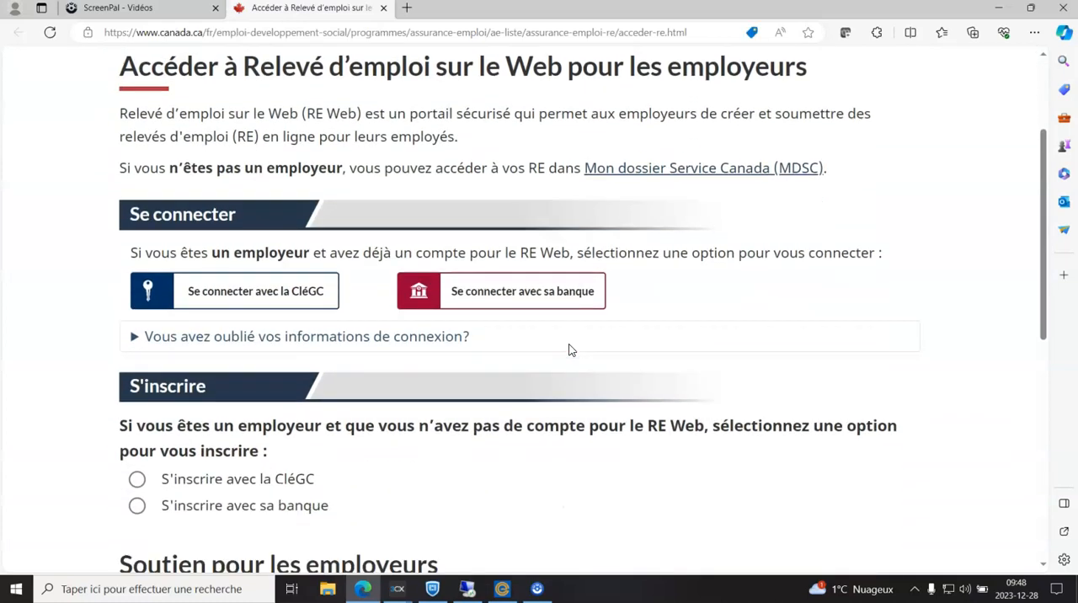
pyautogui.scroll(2, 570, 348)
pyautogui.scroll(1, 570, 350)
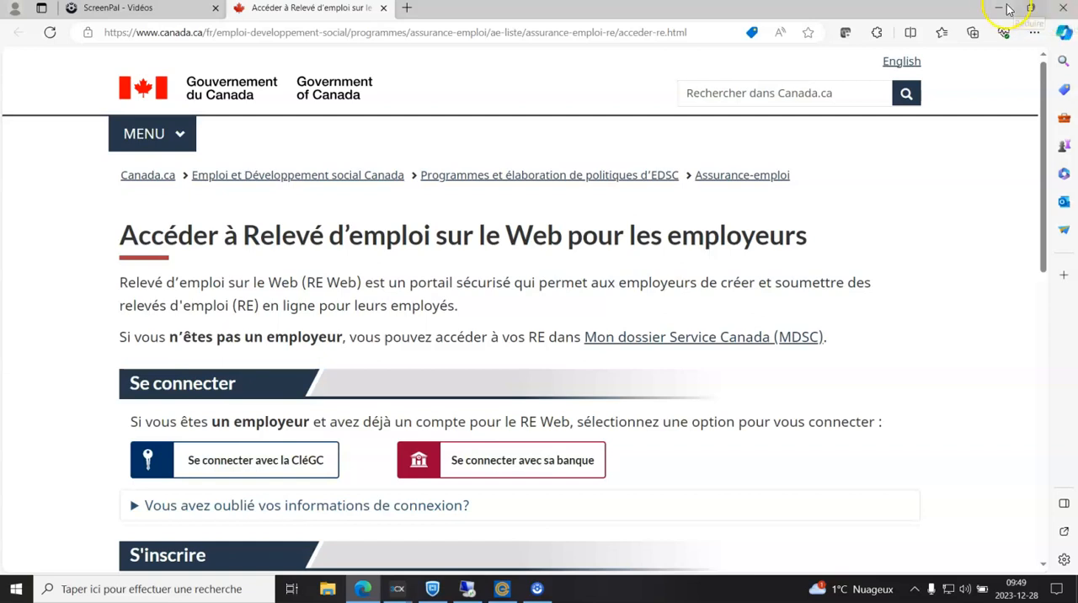
pyautogui.click(1058, 17)
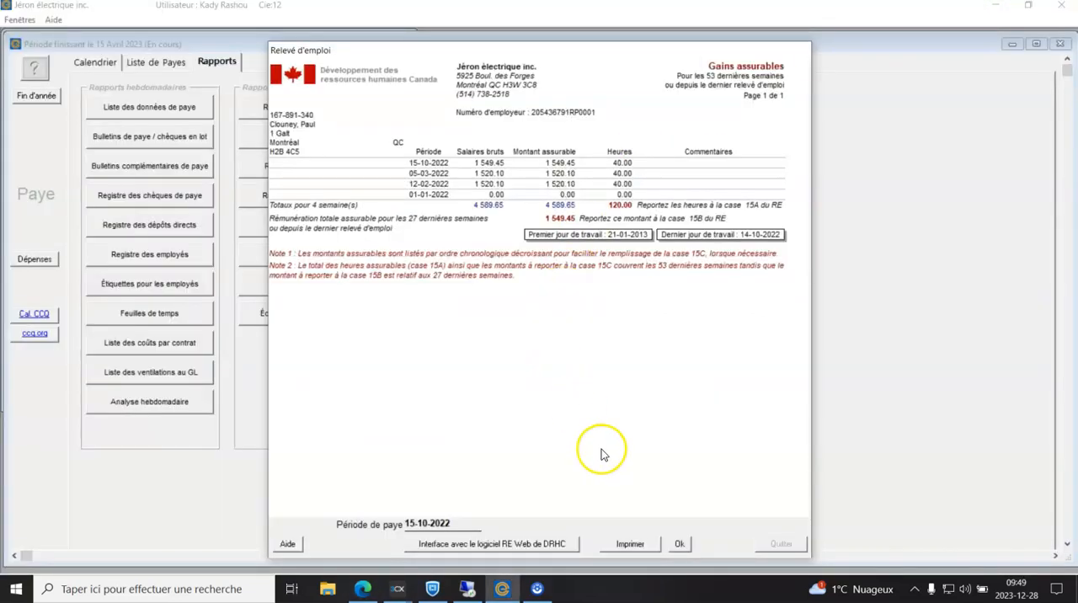
# Step: Confirm issuing a record of employment for this employee and acknowledge the rehire-date notice
pyautogui.click(679, 546)
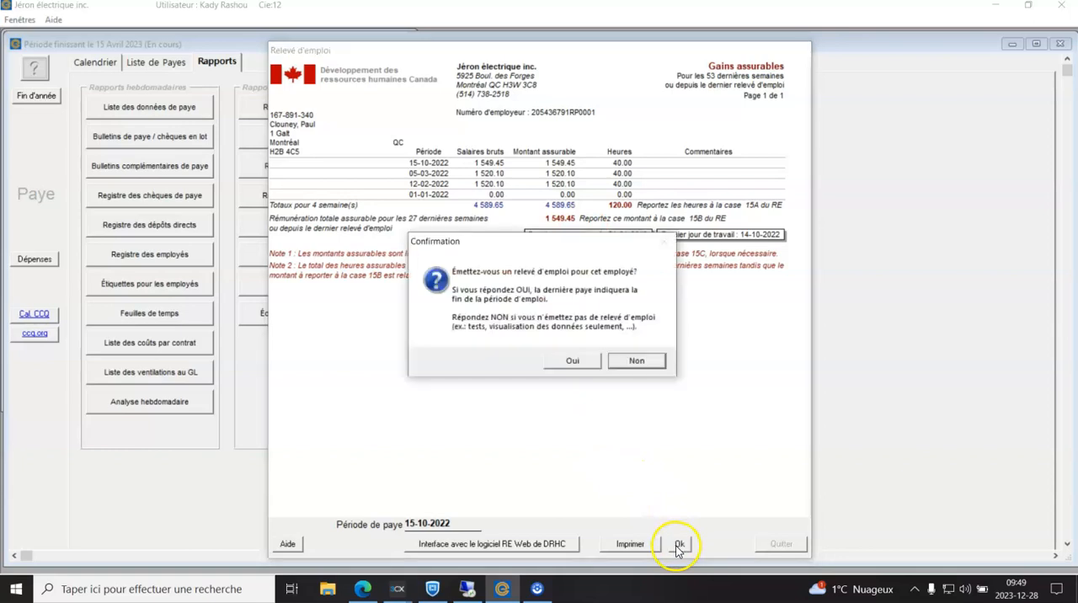
pyautogui.click(572, 362)
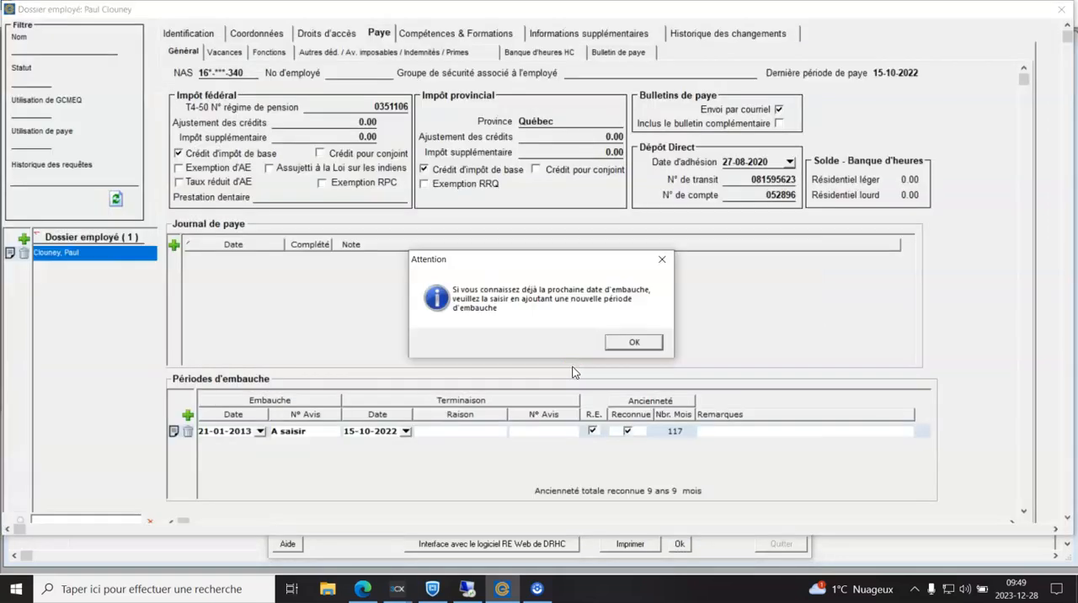
pyautogui.click(633, 342)
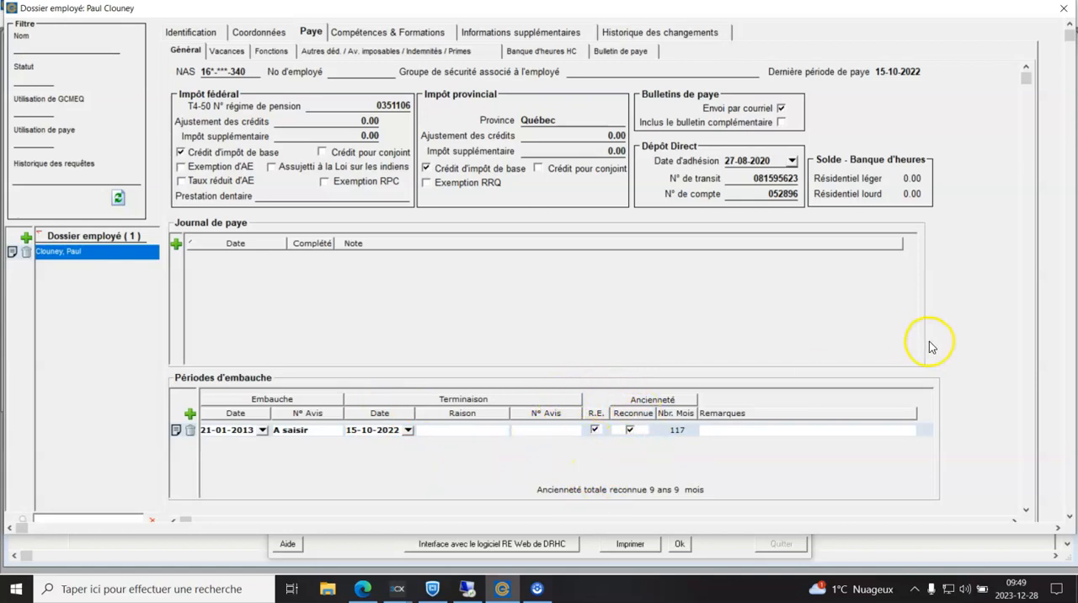
# Step: Set the employment period's termination reason to manque de travail and close the employee file
pyautogui.scroll(-1, 1068, 360)
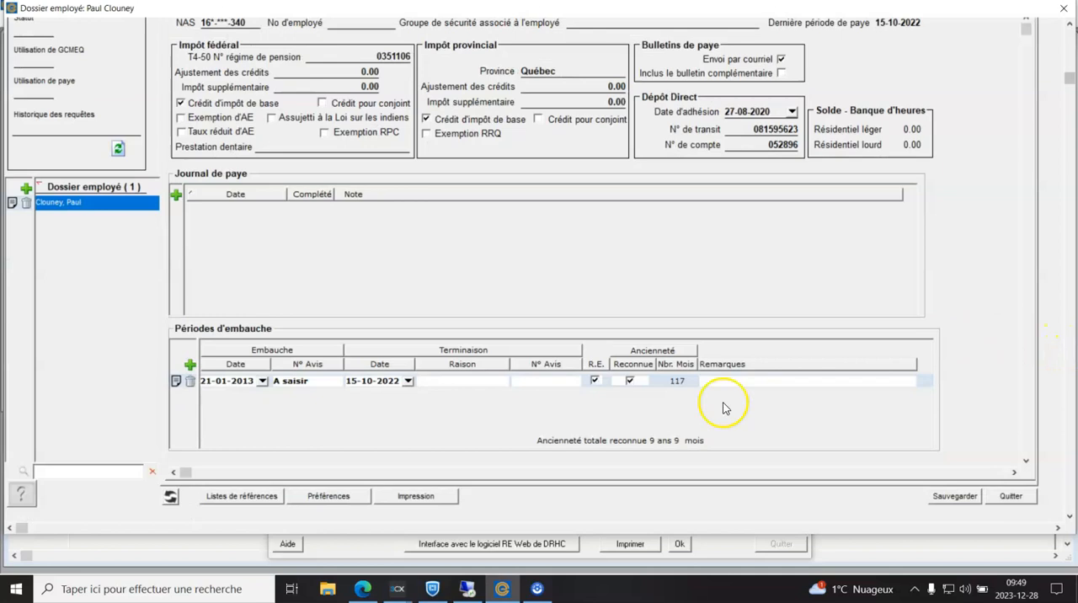
pyautogui.click(488, 386)
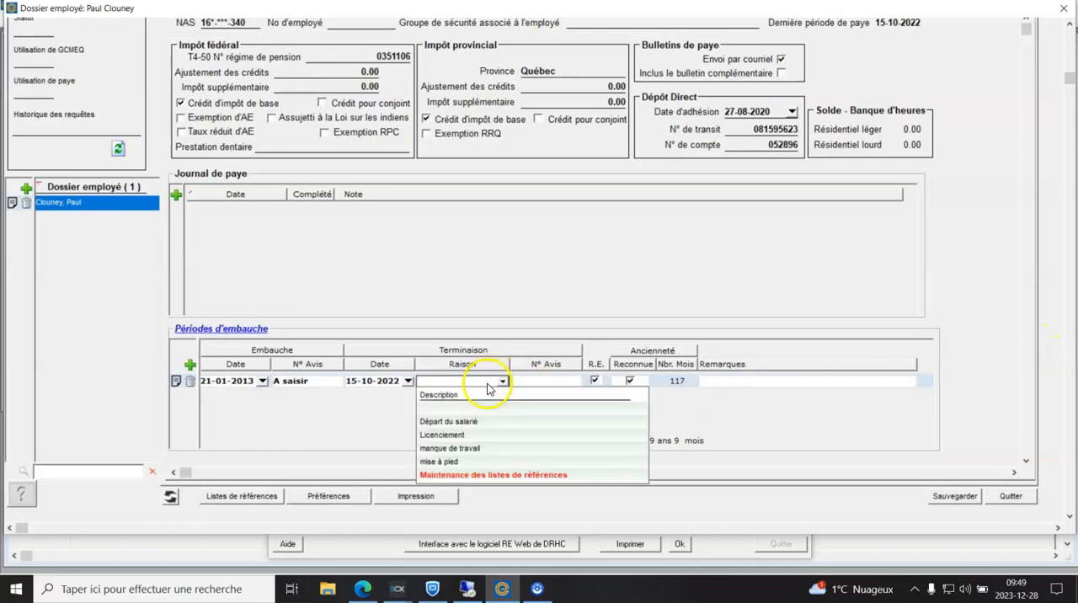
pyautogui.click(477, 448)
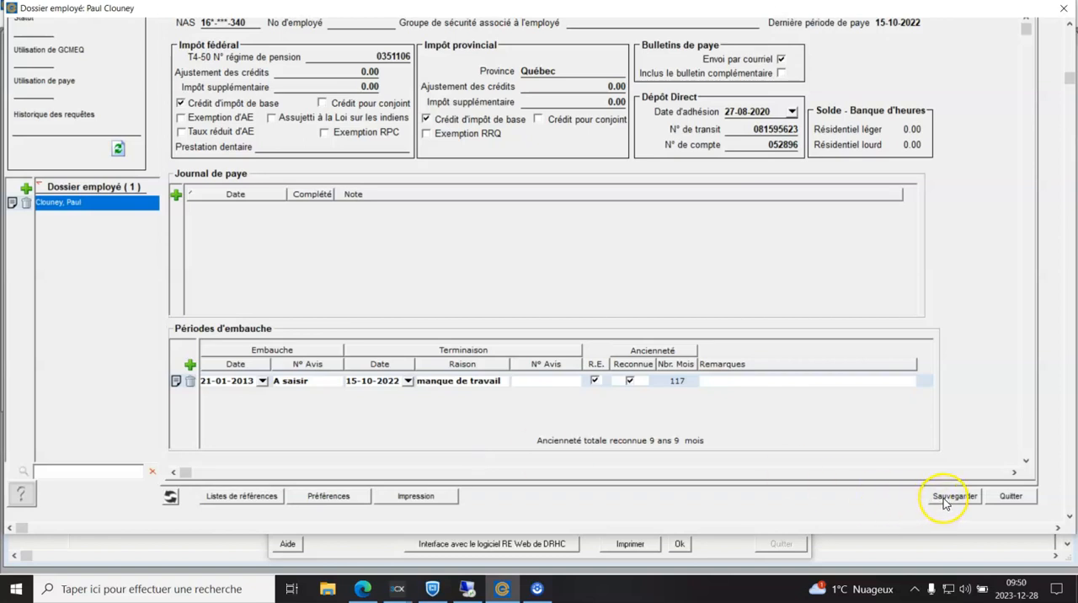
pyautogui.click(1000, 499)
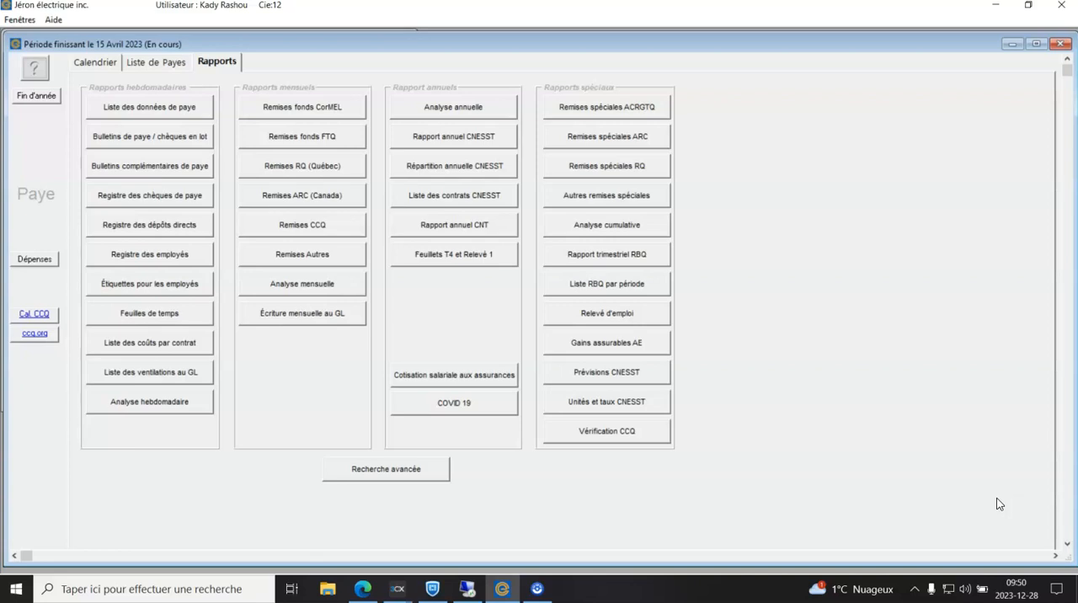
# Step: Locate the newest .blk file in the C:\REWeb folder, sorting files by modification date
pyautogui.click(330, 591)
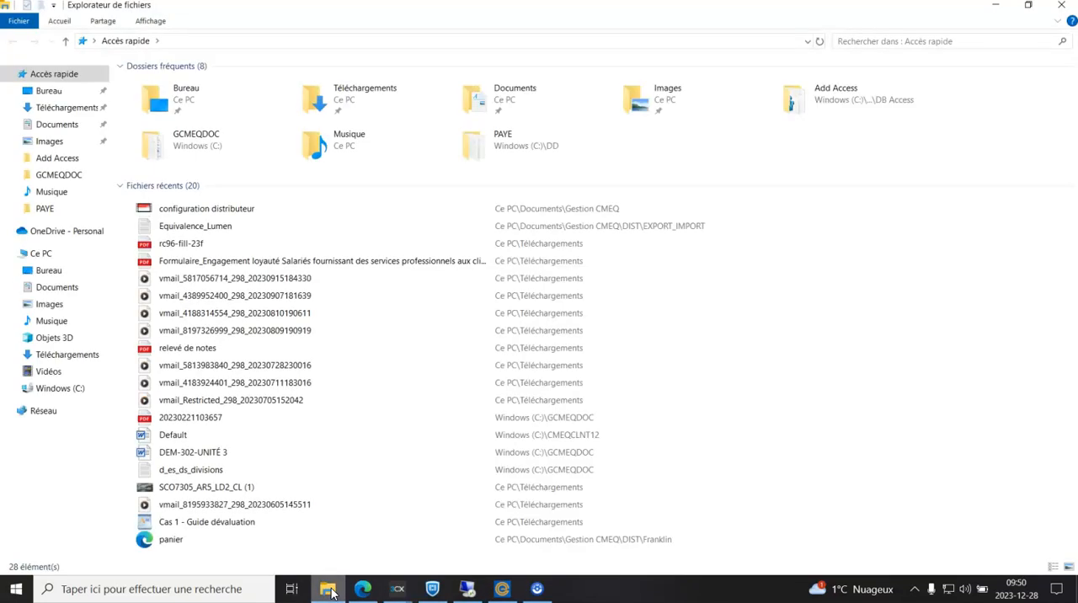
pyautogui.click(59, 395)
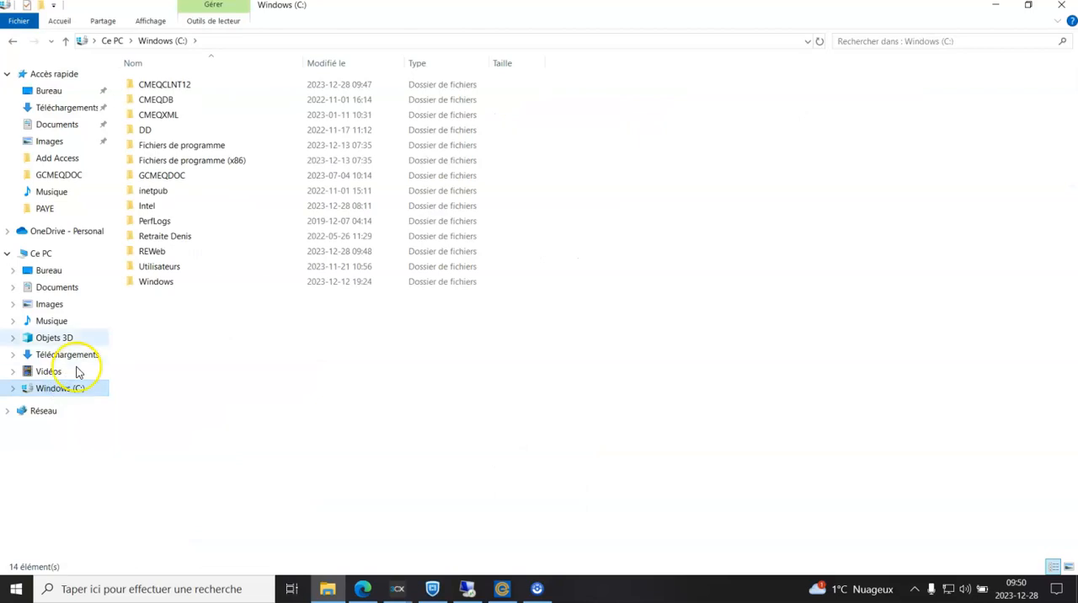
pyautogui.doubleClick(153, 251)
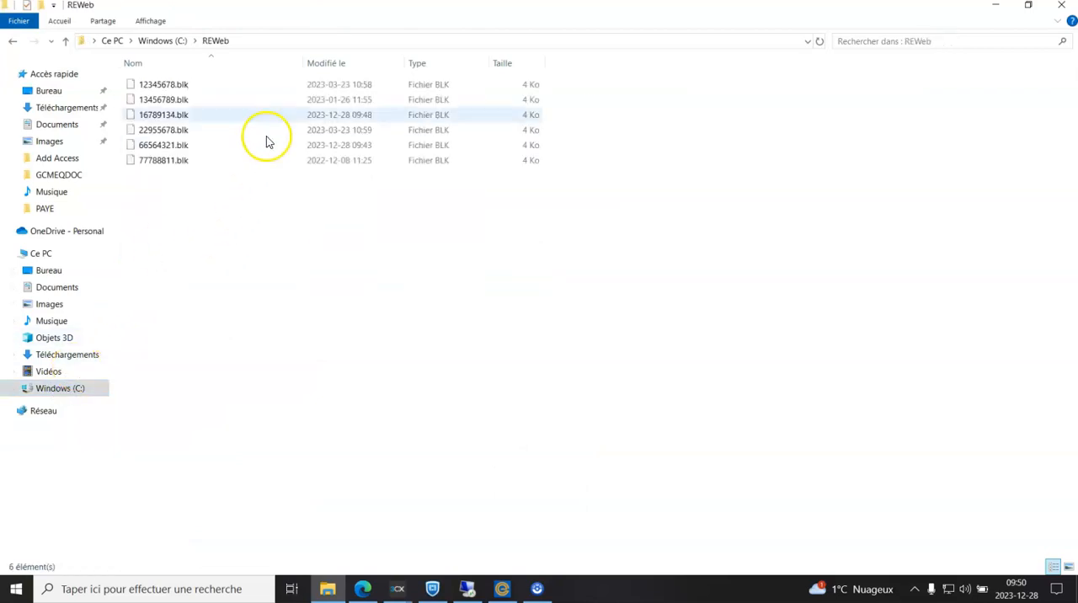
pyautogui.click(376, 67)
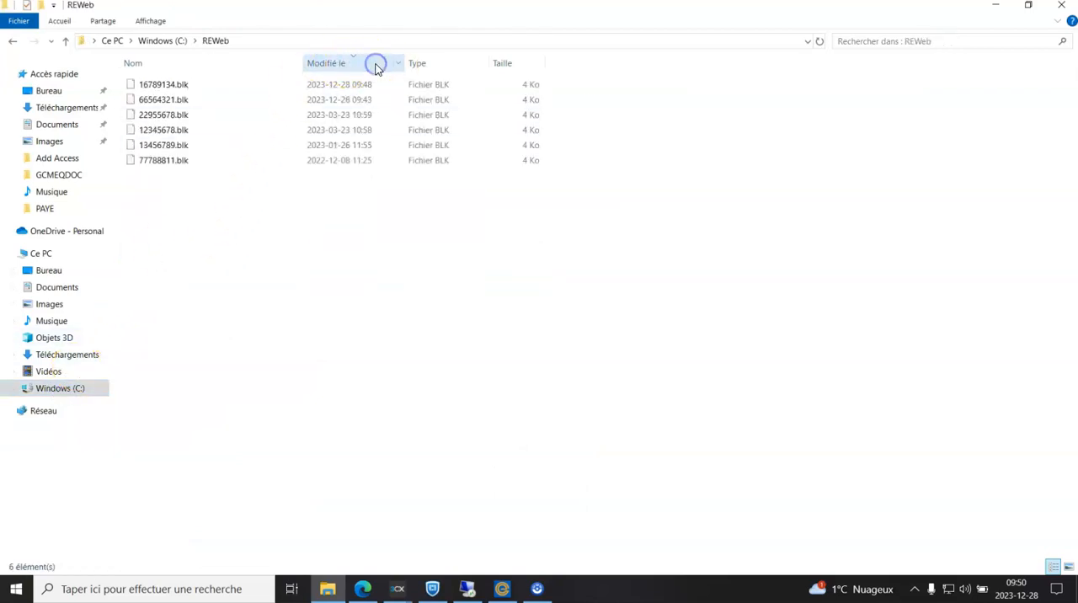
pyautogui.click(371, 85)
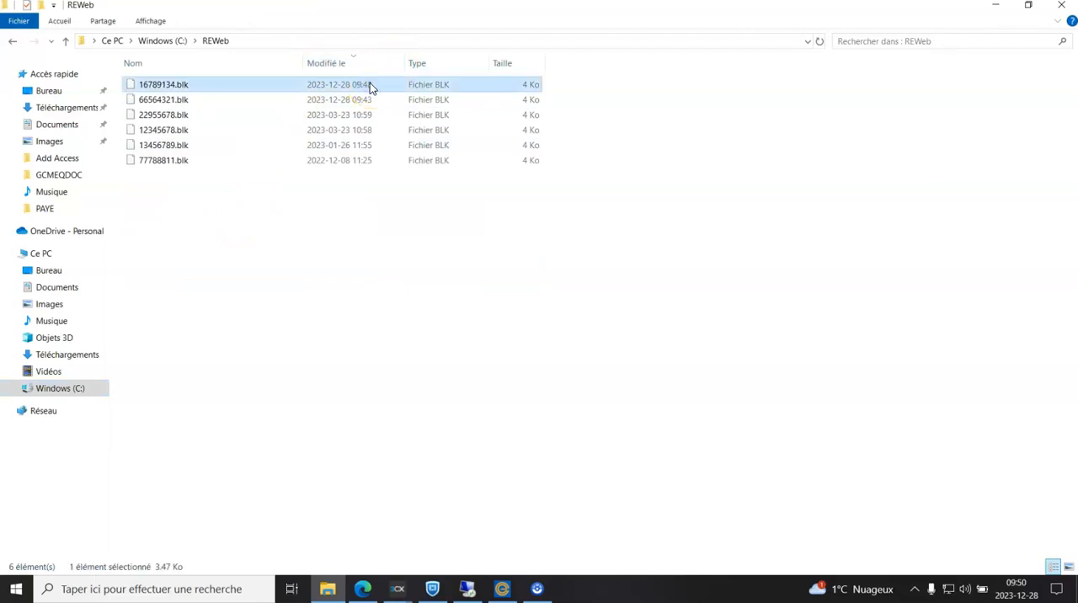